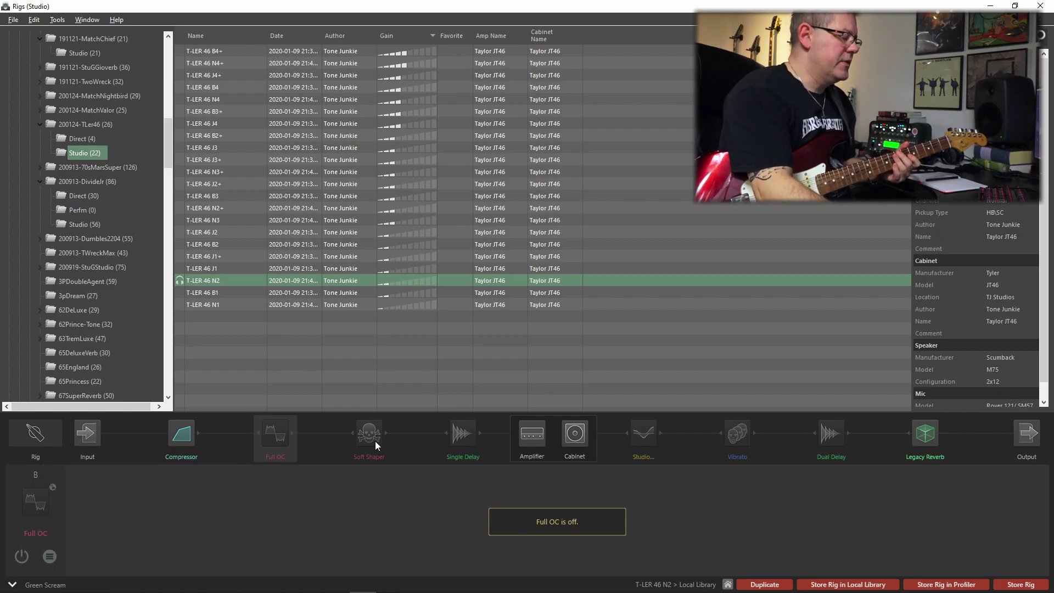
Enable the Full OC drive, set Drive and Tone to 5.0, and turn Mix up to 100%.
left_click(268, 440)
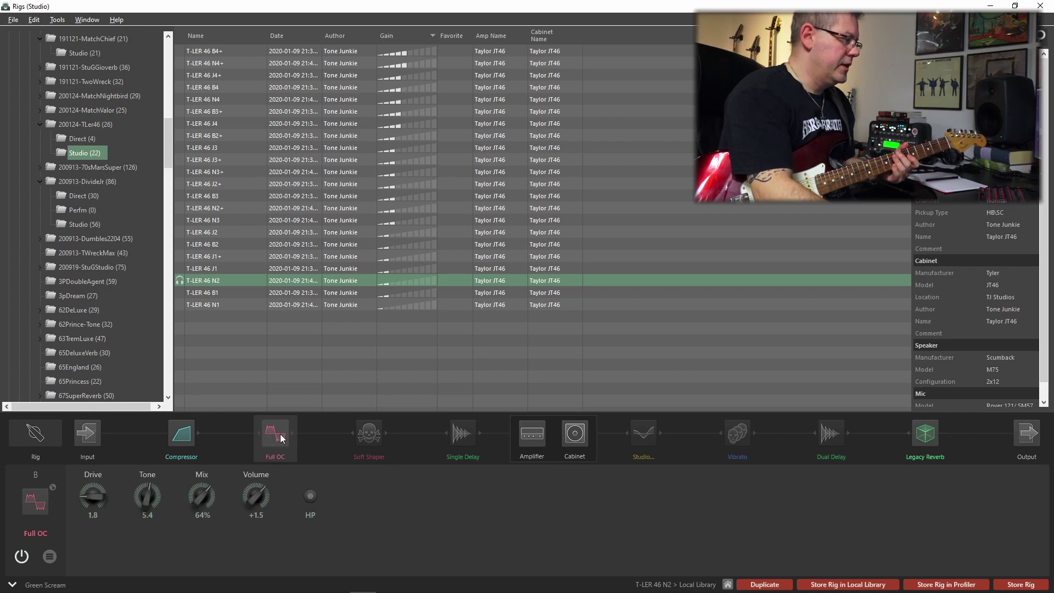
left_click_drag(80, 498, 82, 461)
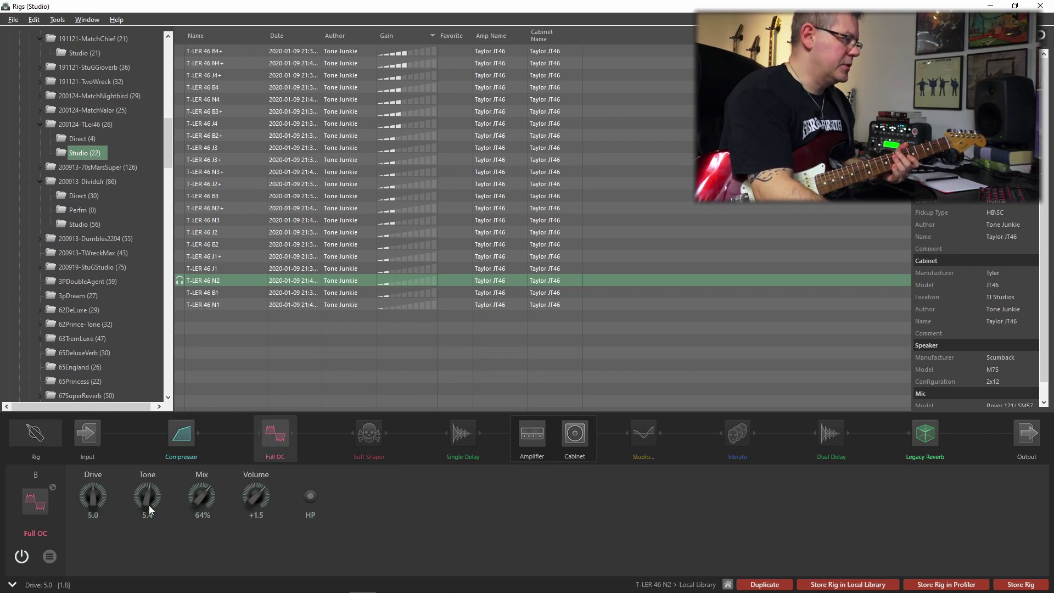
left_click_drag(147, 497, 202, 507)
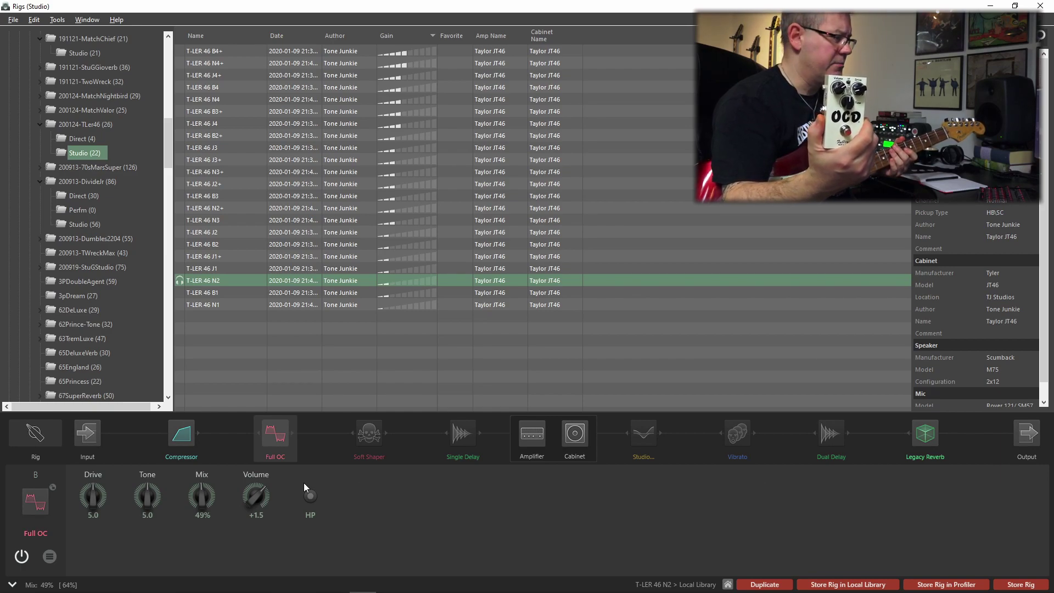
scroll(210, 496, "up", 3)
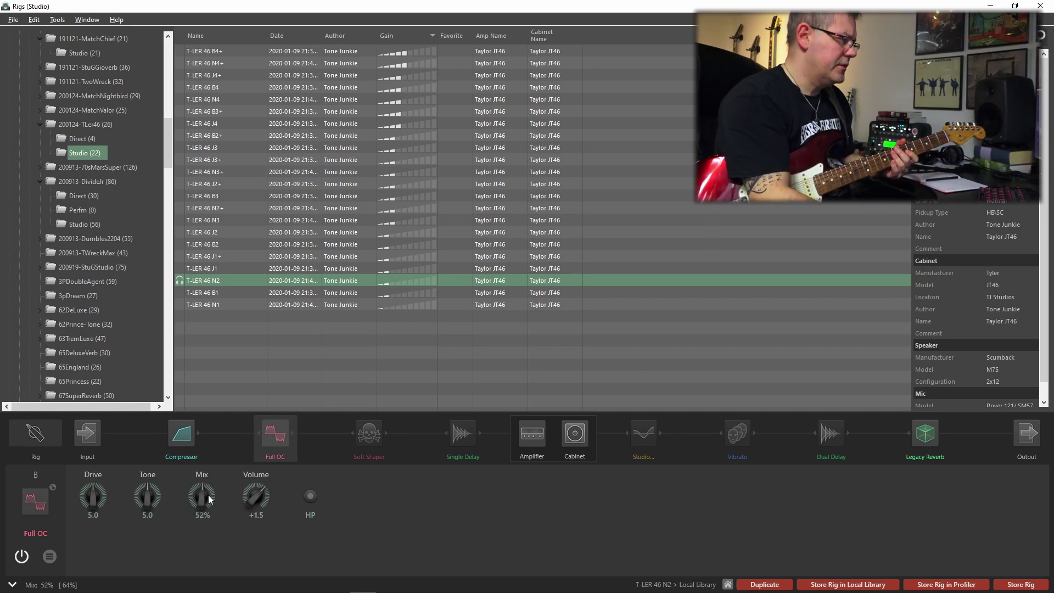
scroll(209, 499, "down", 3)
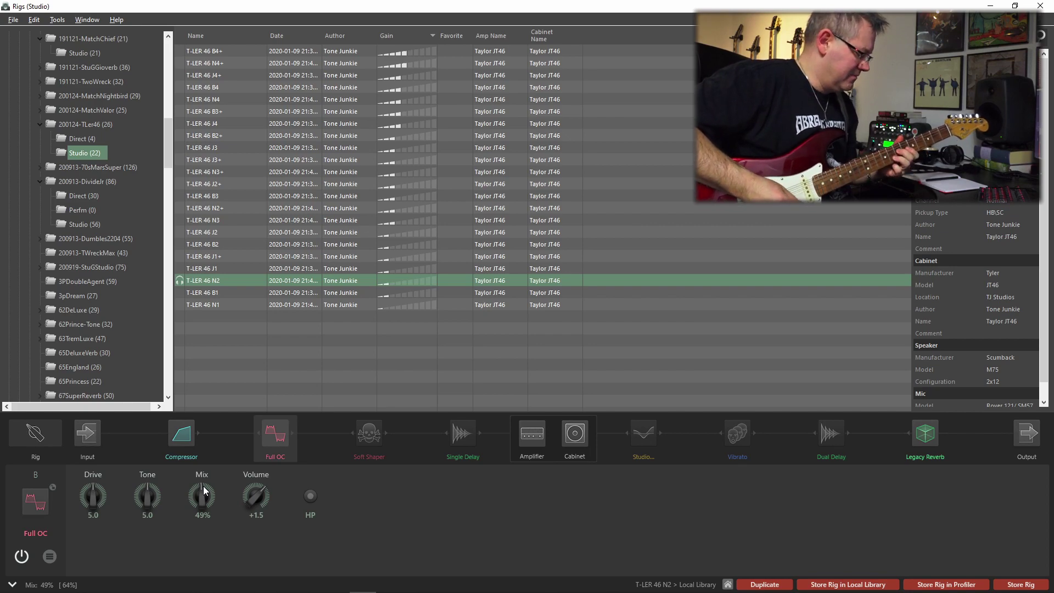
left_click_drag(204, 486, 364, 510)
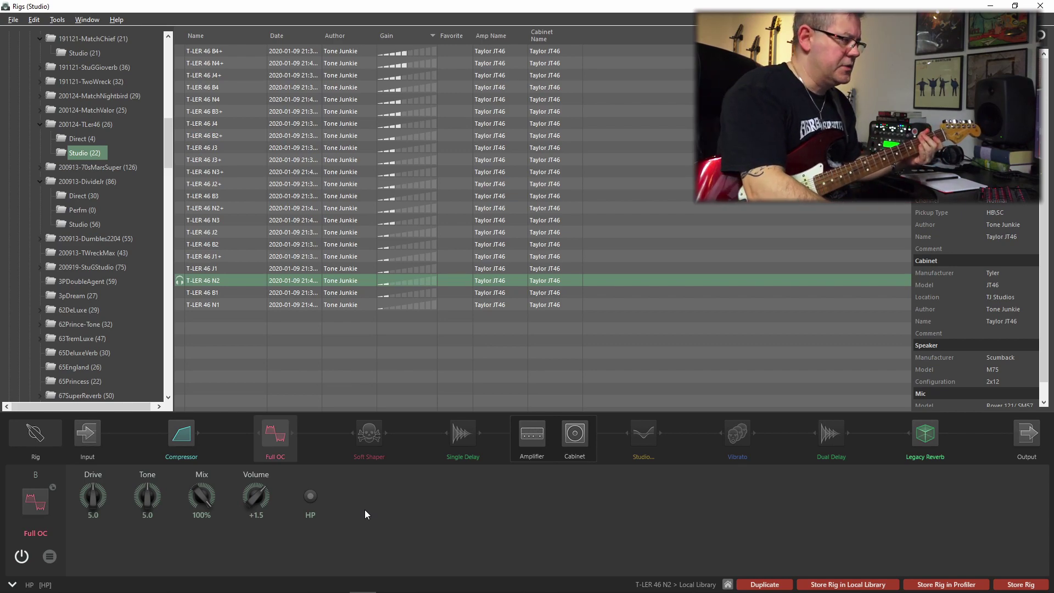
Pull the Full OC Mix back to 80% and switch its filter from HP to LP.
left_click_drag(192, 488, 193, 505)
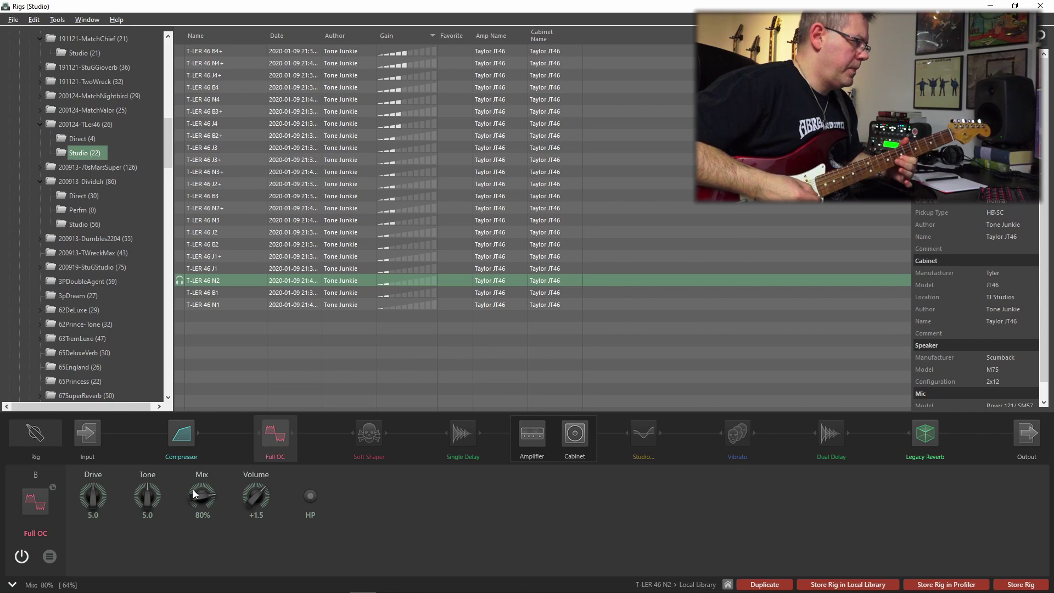
left_click(311, 496)
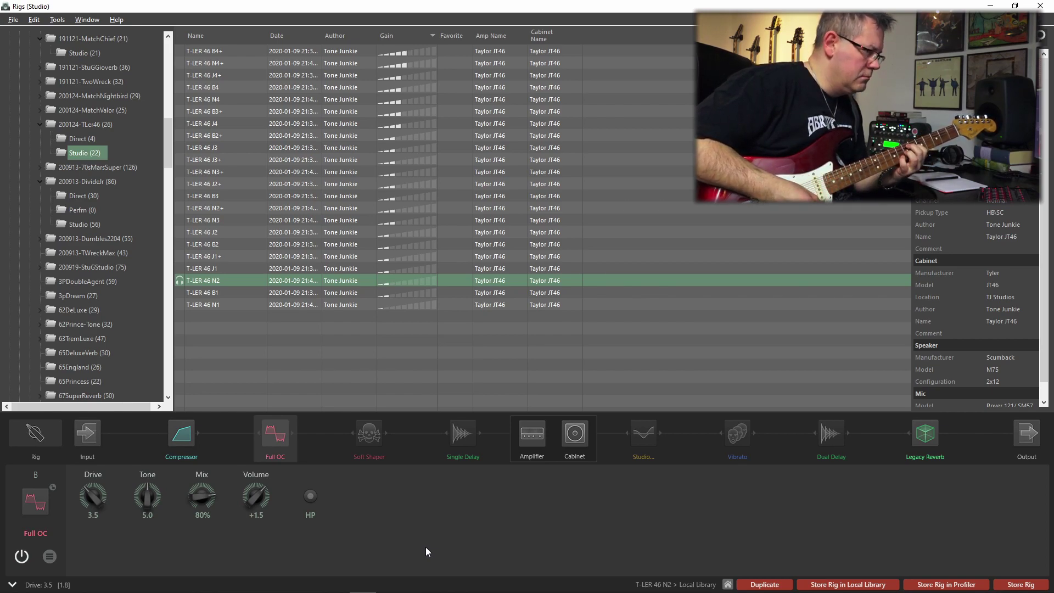
Raise the Full OC Drive from 3.5 to 6.6.
left_click_drag(91, 501, 89, 493)
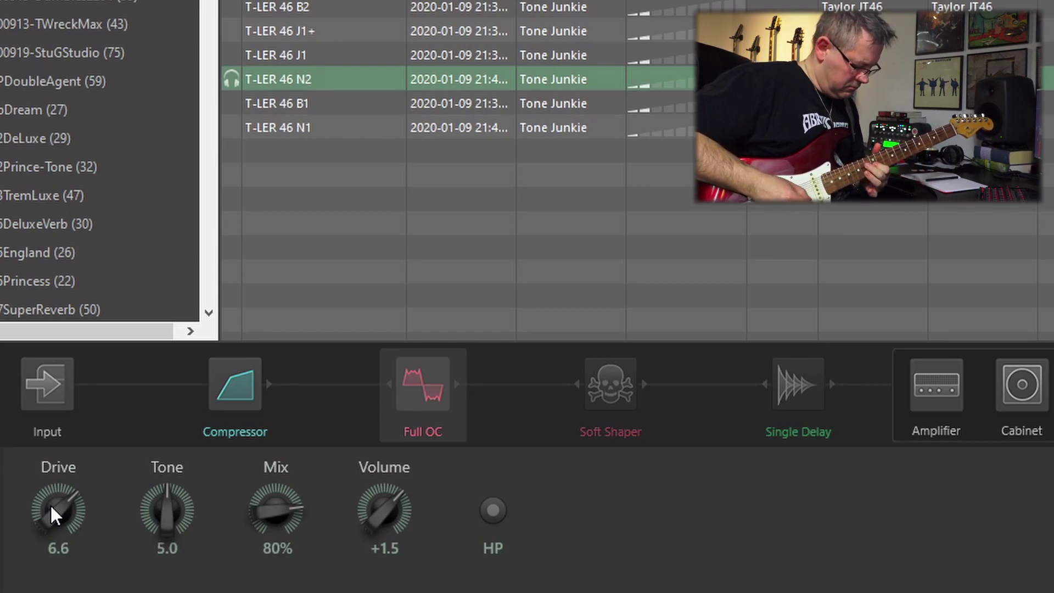
Switch the Full OC filter to LP, push Drive to 8.8, then return the filter to HP.
left_click(493, 510)
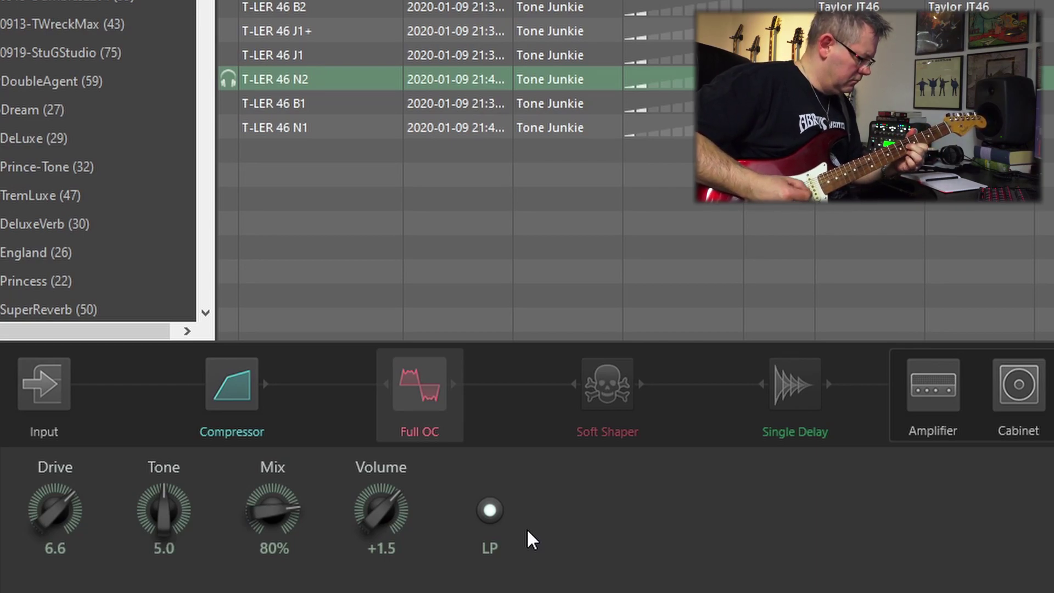
scroll(44, 519, "up", 5)
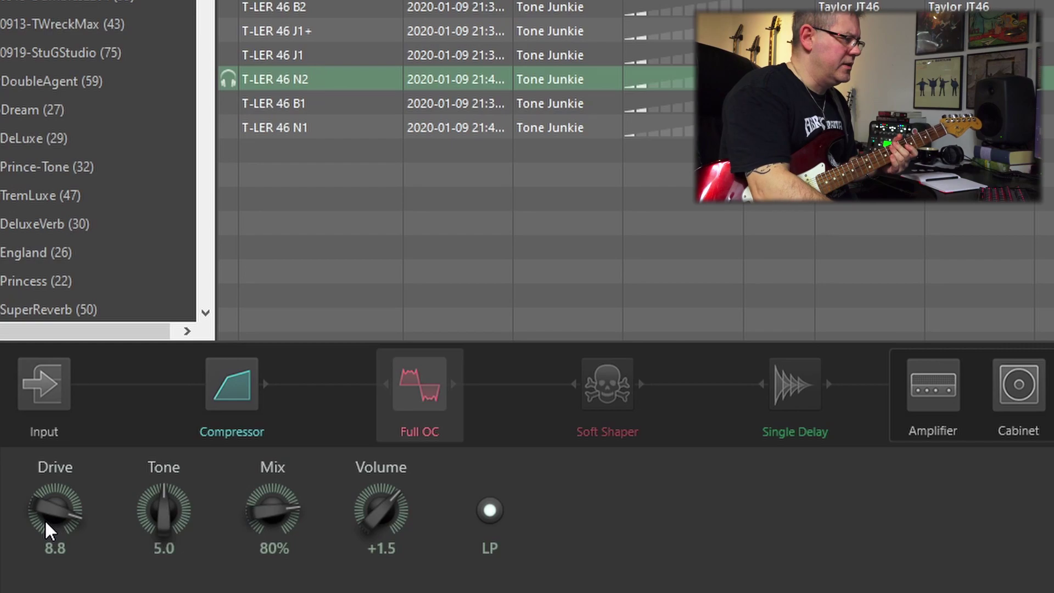
left_click(500, 508)
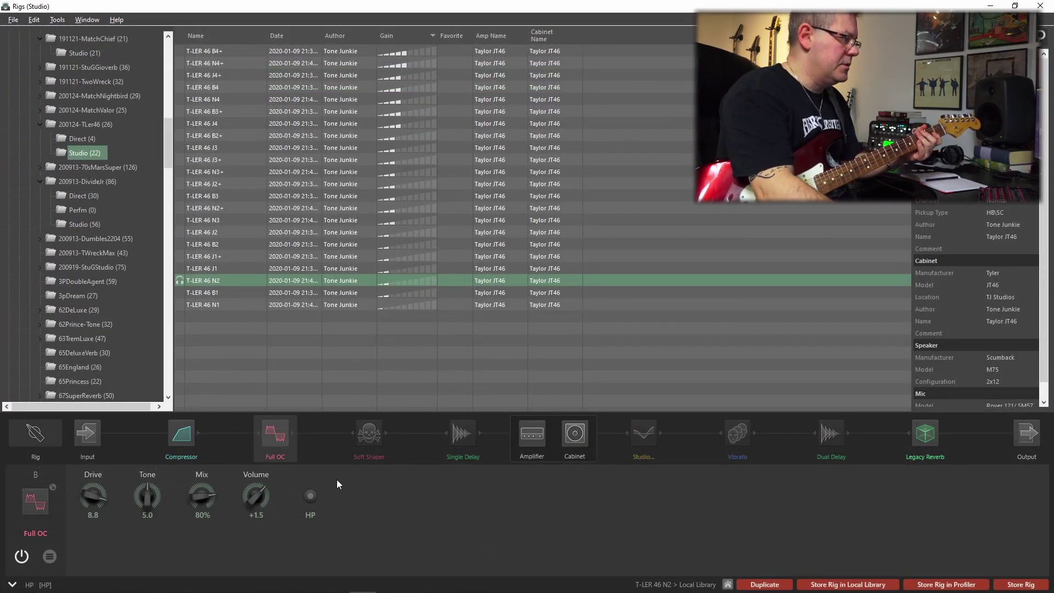
Turn the Full OC Drive up to 10.0, then settle it at 4.8.
left_click_drag(91, 485, 91, 467)
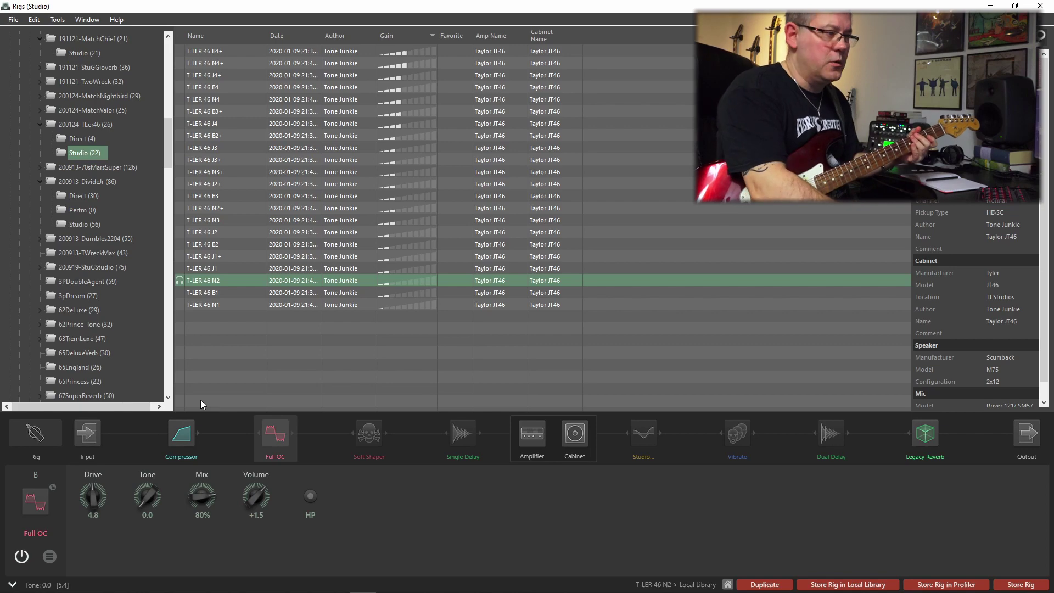
Flip the Full OC filter to LP and back to HP, and raise Tone from 3.2 to 8.2.
scroll(147, 497, "up", 5)
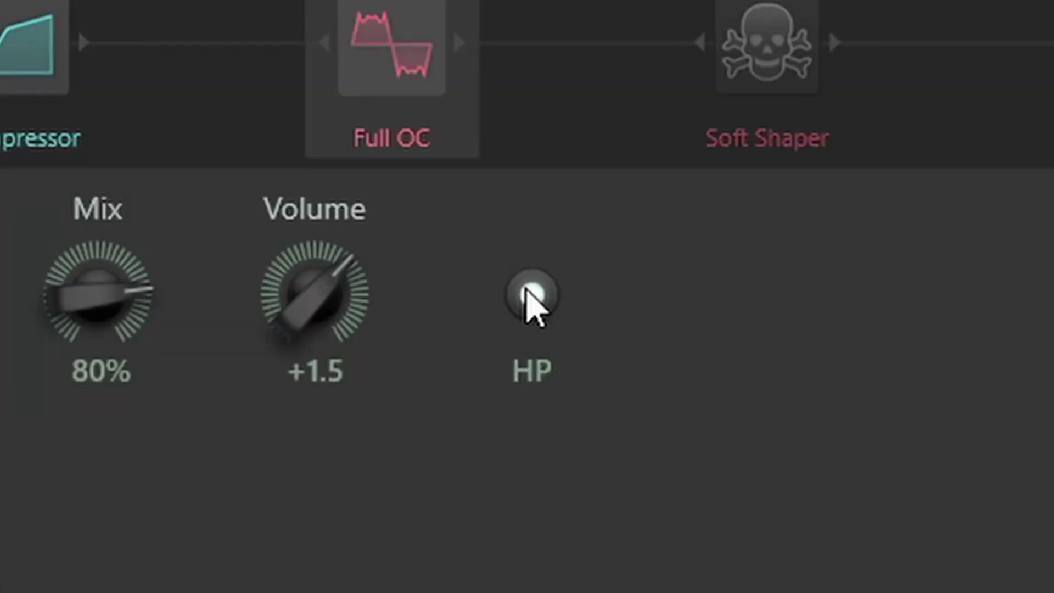
left_click(486, 512)
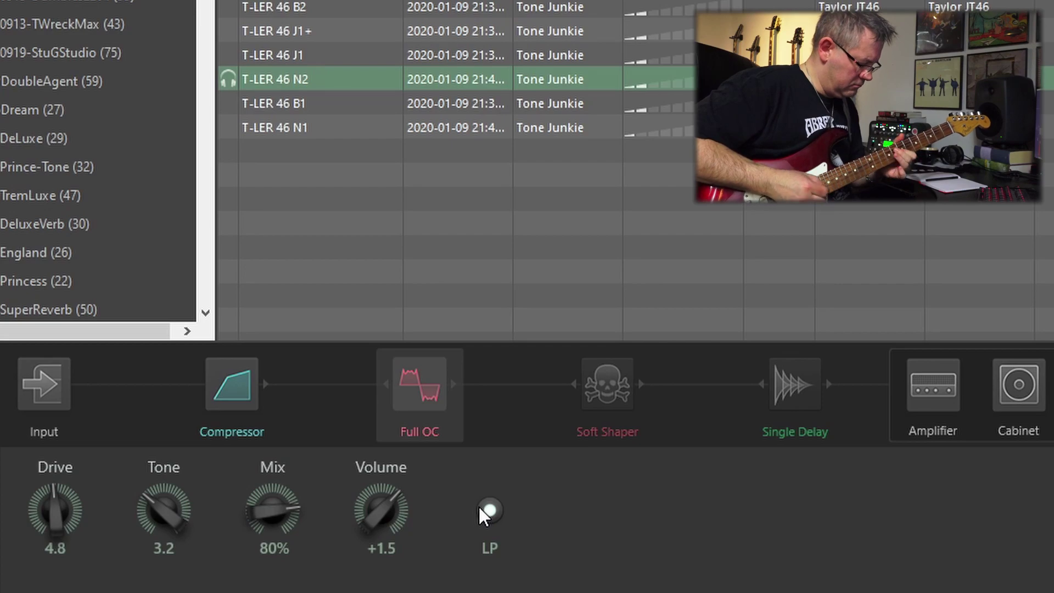
left_click(486, 510)
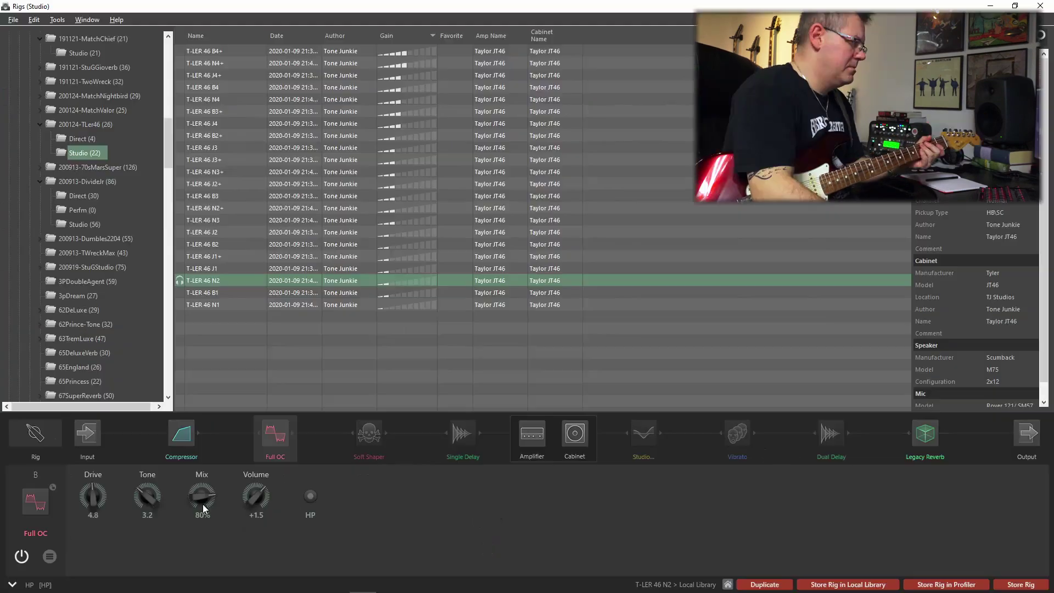
left_click_drag(163, 510, 164, 483)
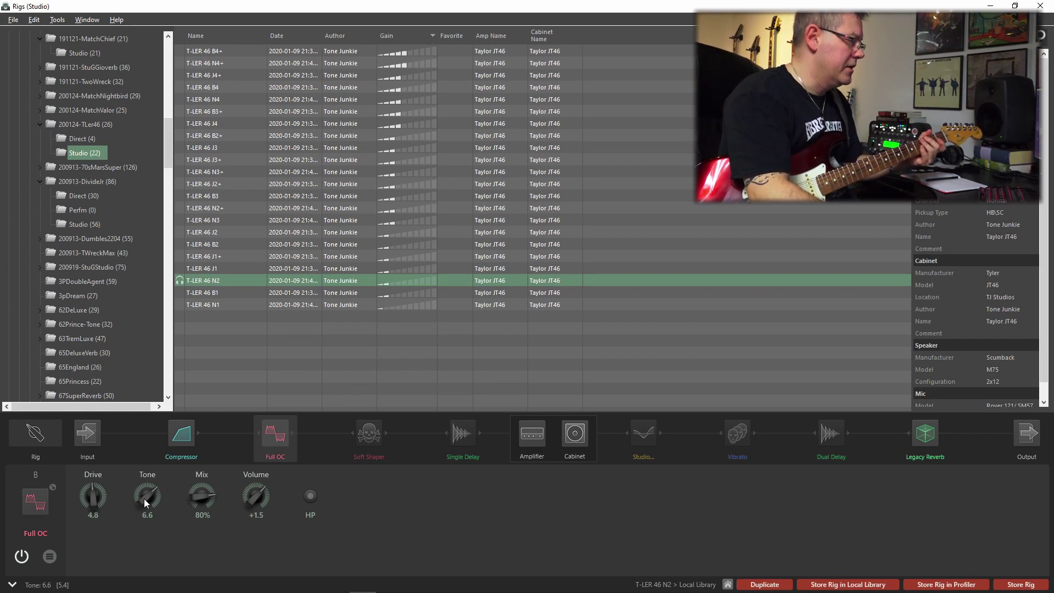
scroll(143, 498, "up", 8)
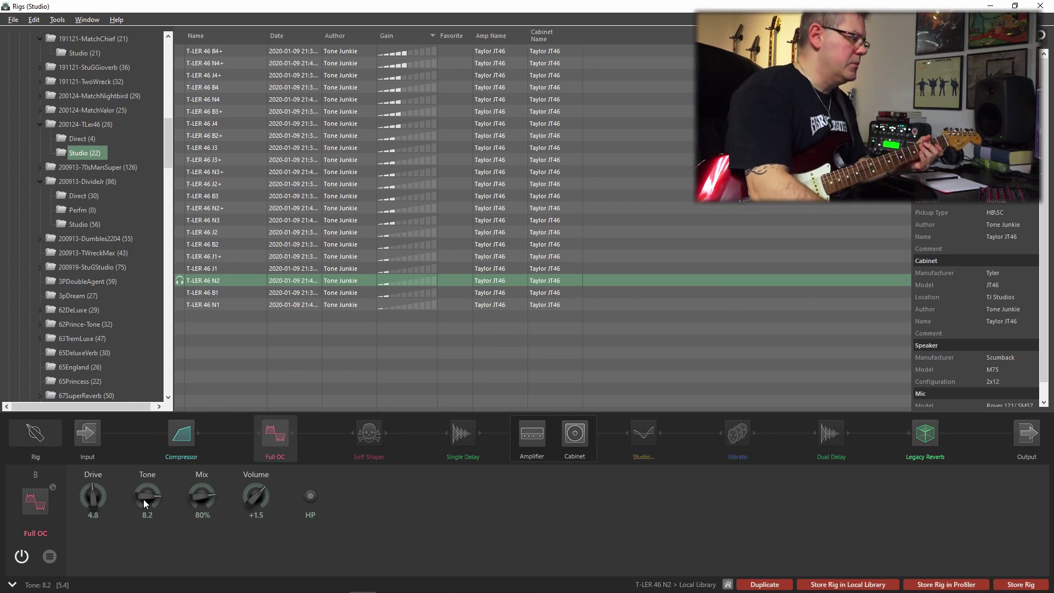
Return the Full OC filter to LP and max its Tone at 10.0.
left_click(310, 496)
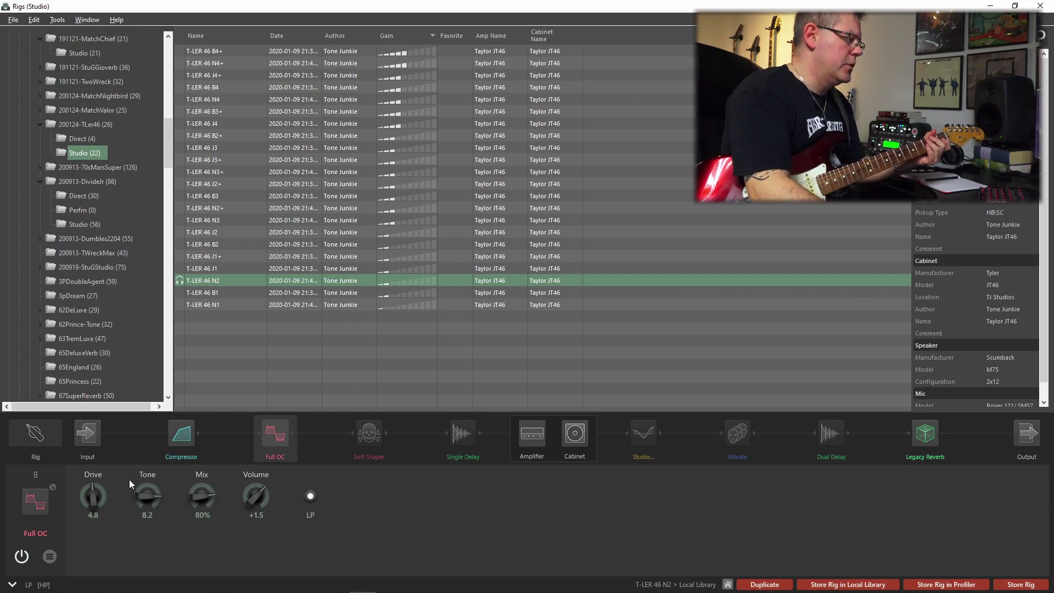
scroll(137, 497, "up", 4)
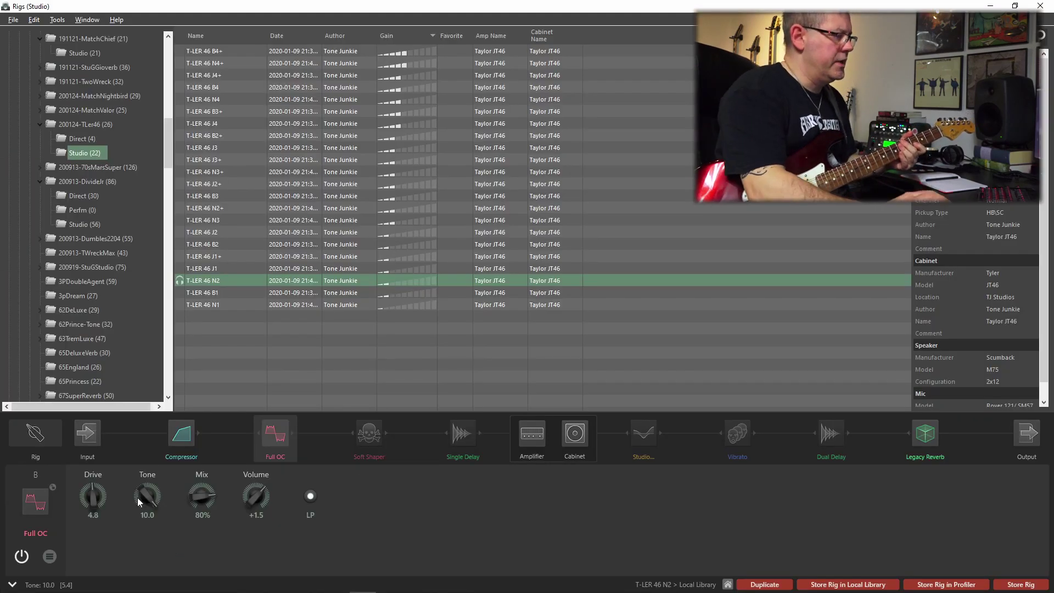
Cycle the Full OC filter through HP to end on LP, with Drive 8.1 and Tone 6.8.
left_click(309, 496)
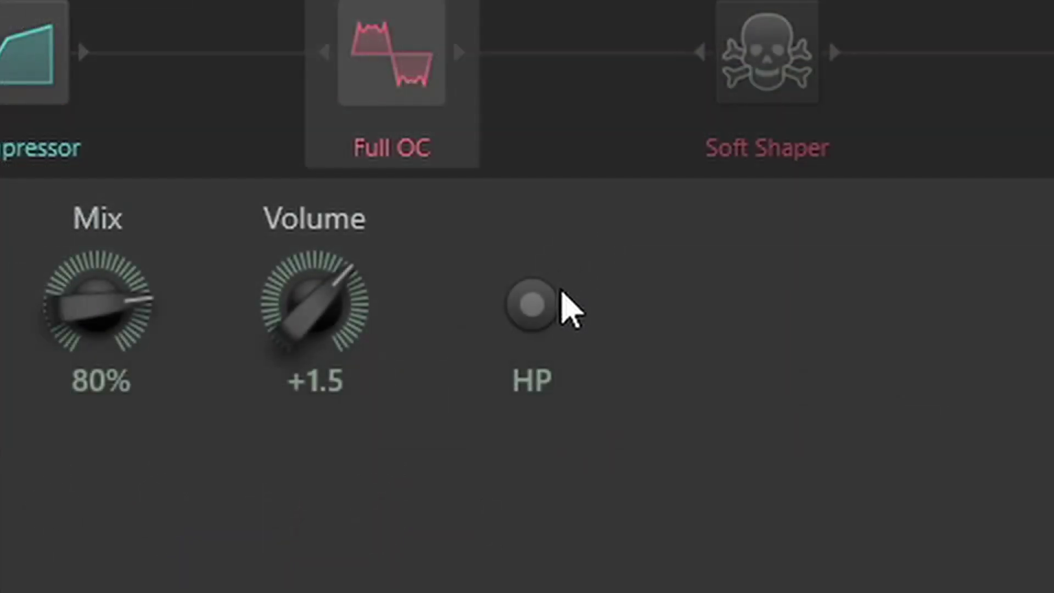
left_click(497, 509)
left_click(548, 302)
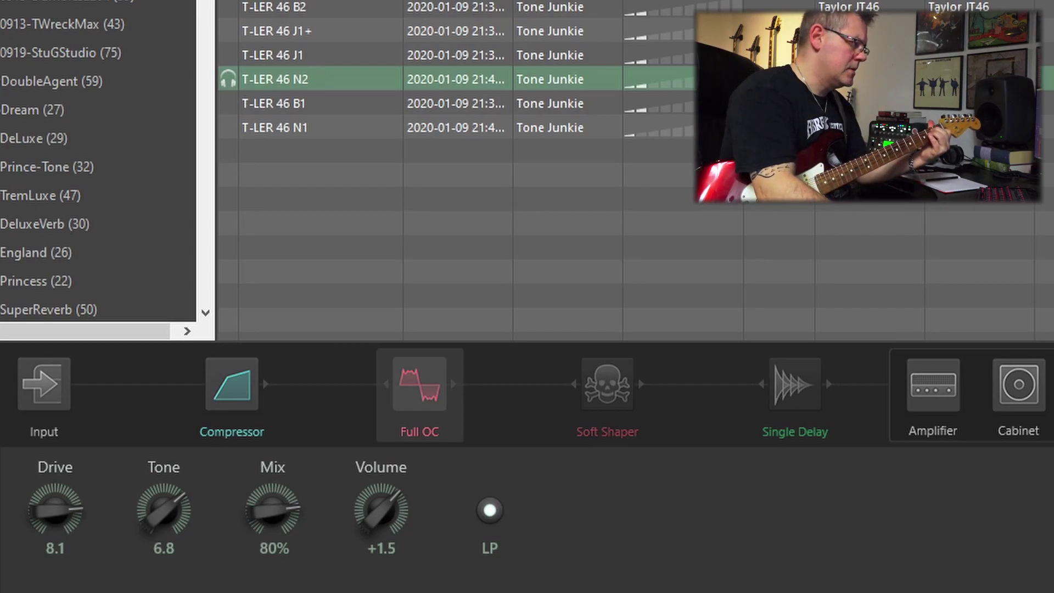
Set the Full OC Tone to 8.0, Drive to 1.7, Mix to 85%, and the filter to HP.
left_click_drag(164, 510, 117, 522)
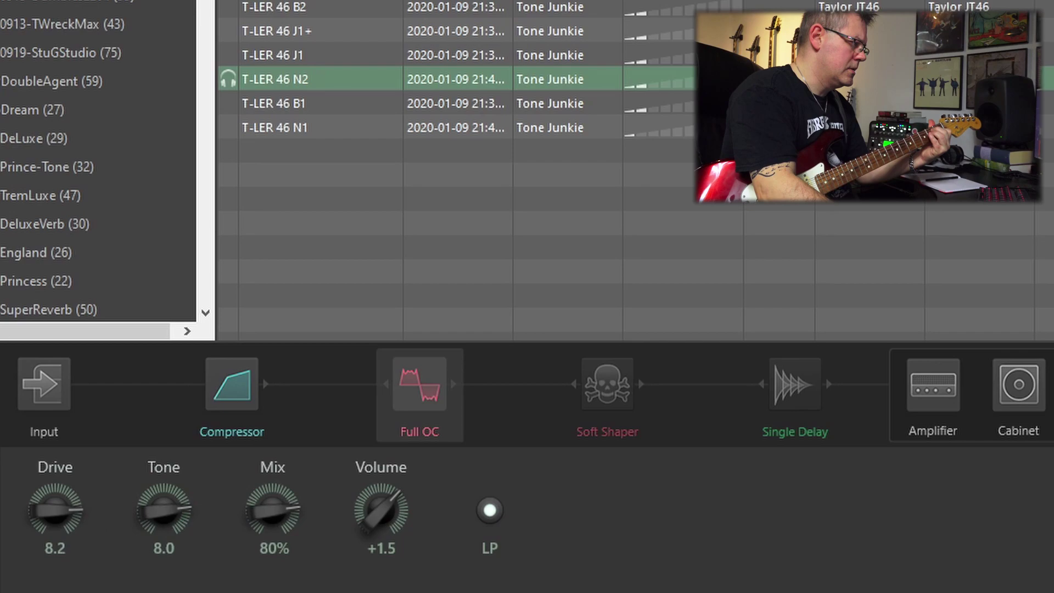
left_click_drag(55, 510, 30, 519)
left_click_drag(258, 513, 273, 503)
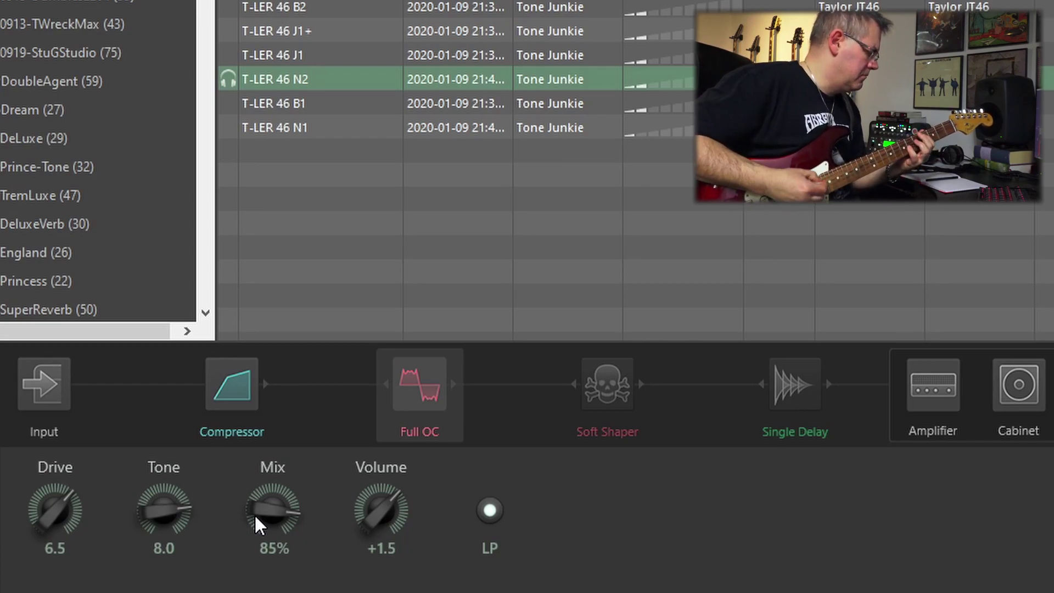
left_click_drag(37, 518, 55, 534)
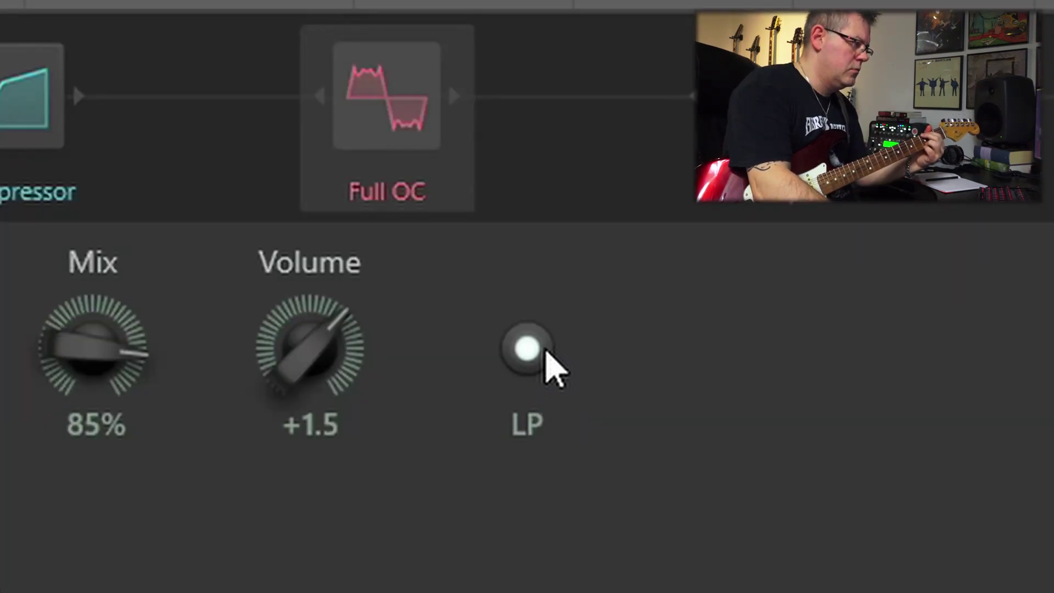
left_click(497, 509)
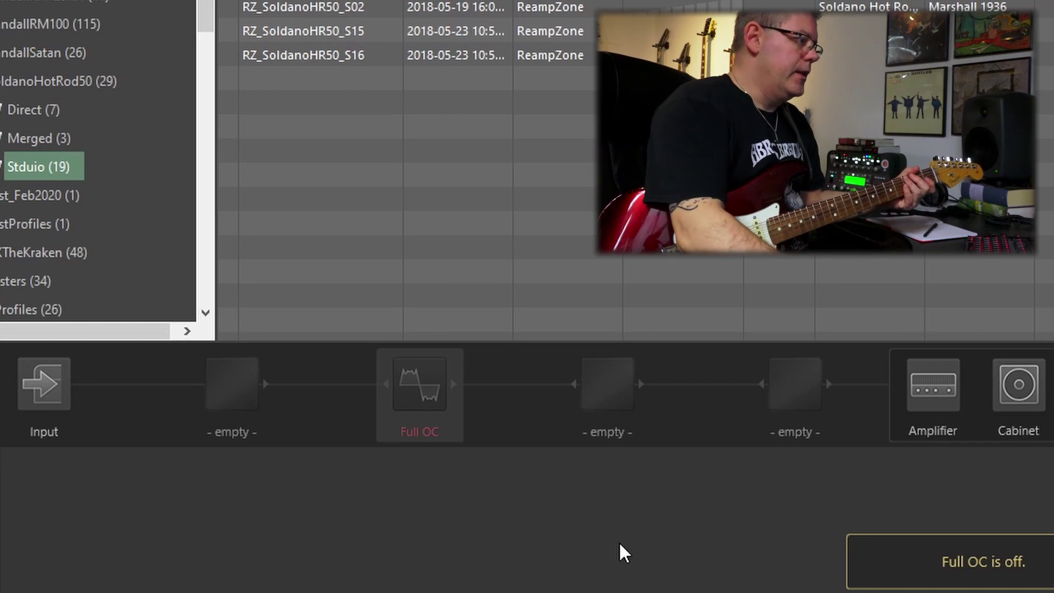
Enable the Full OC drive block on the ReampZone SoldanoHR50 rig.
left_click(428, 392)
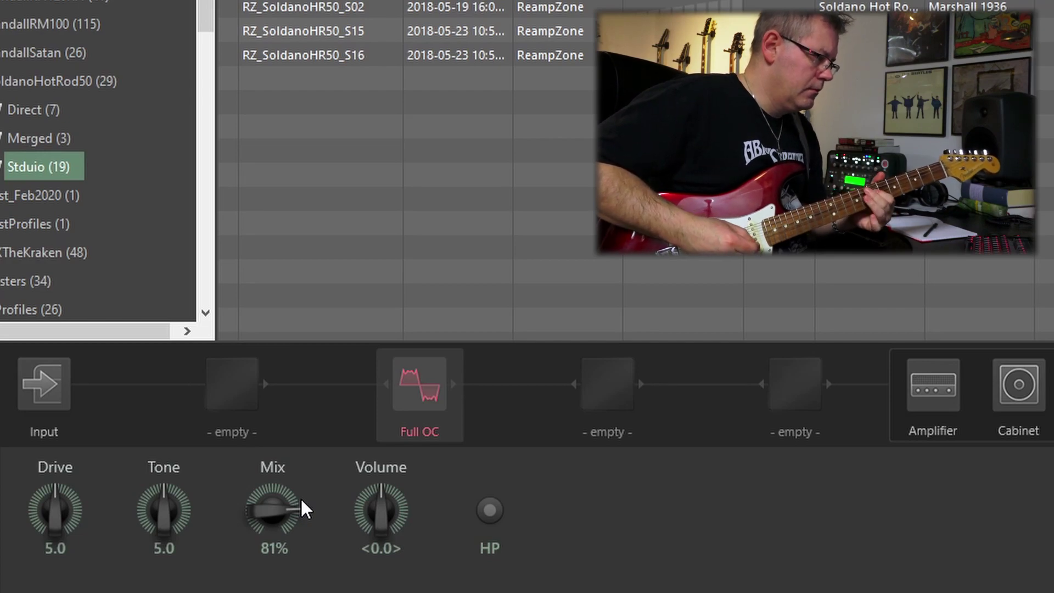
left_click(490, 510)
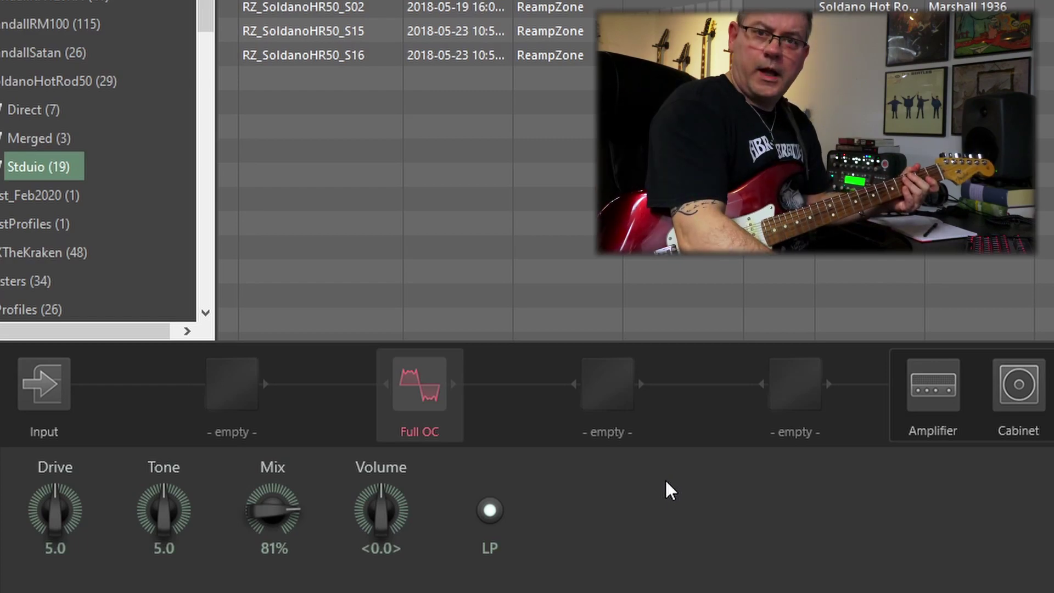
left_click(496, 504)
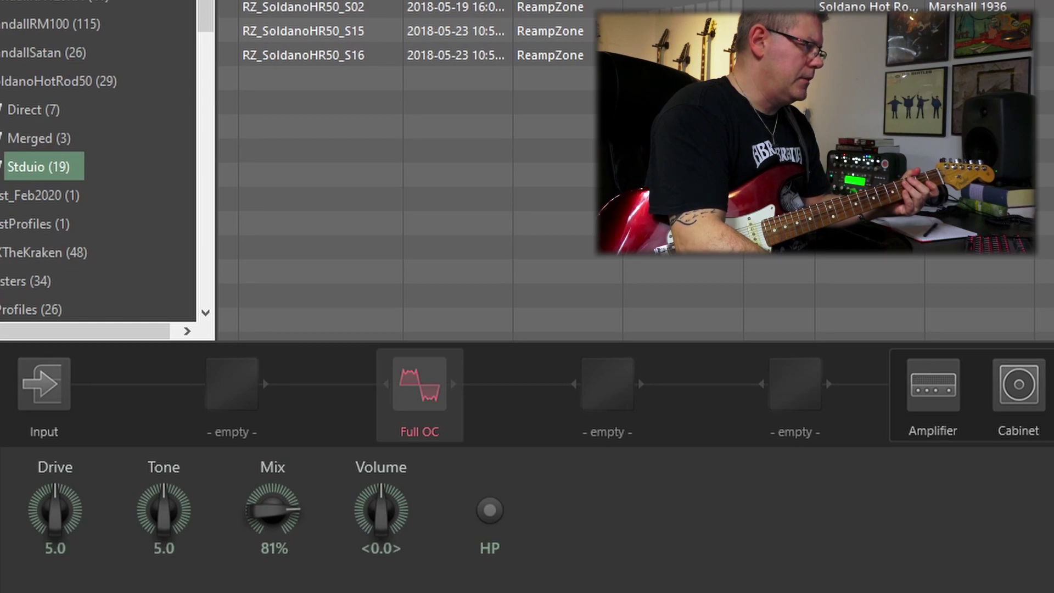
scroll(184, 521, "up", 1)
mouse_move(163, 500)
left_mouse_down()
mouse_move(163, 527)
mouse_move(150, 502)
left_mouse_up()
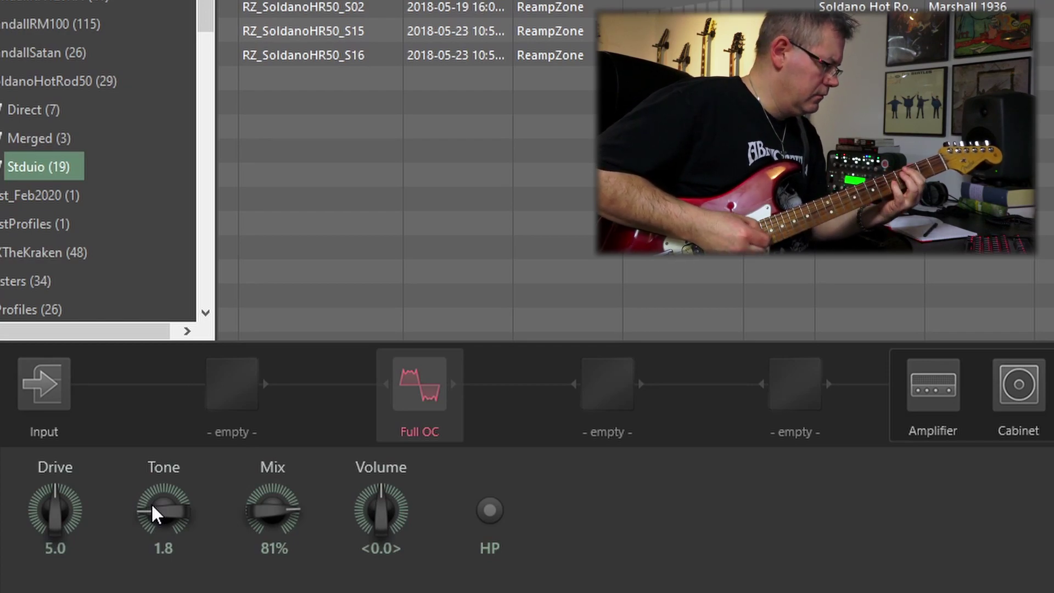
left_click(487, 507)
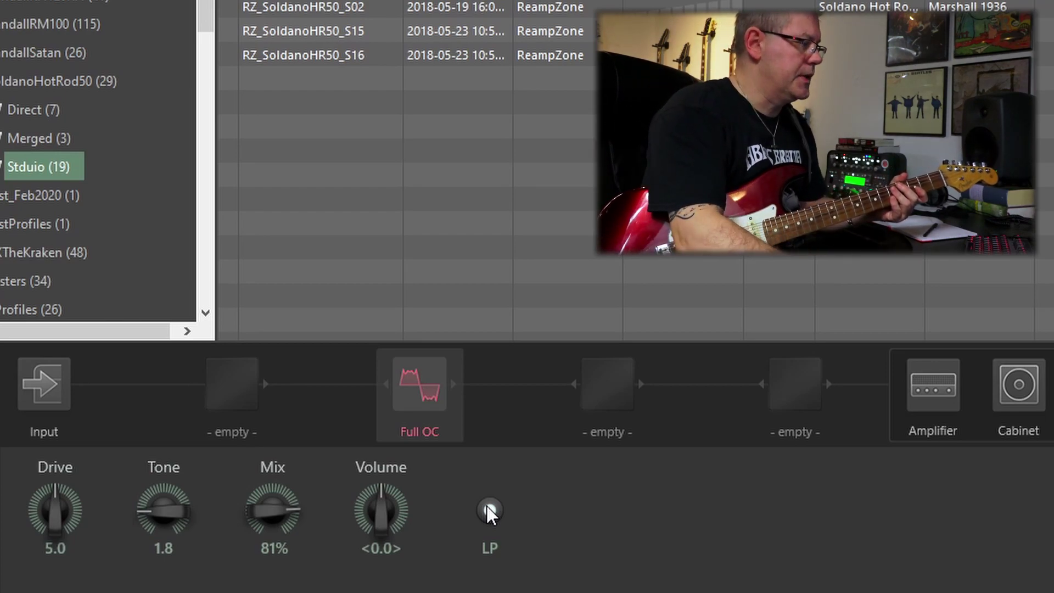
left_click(486, 514)
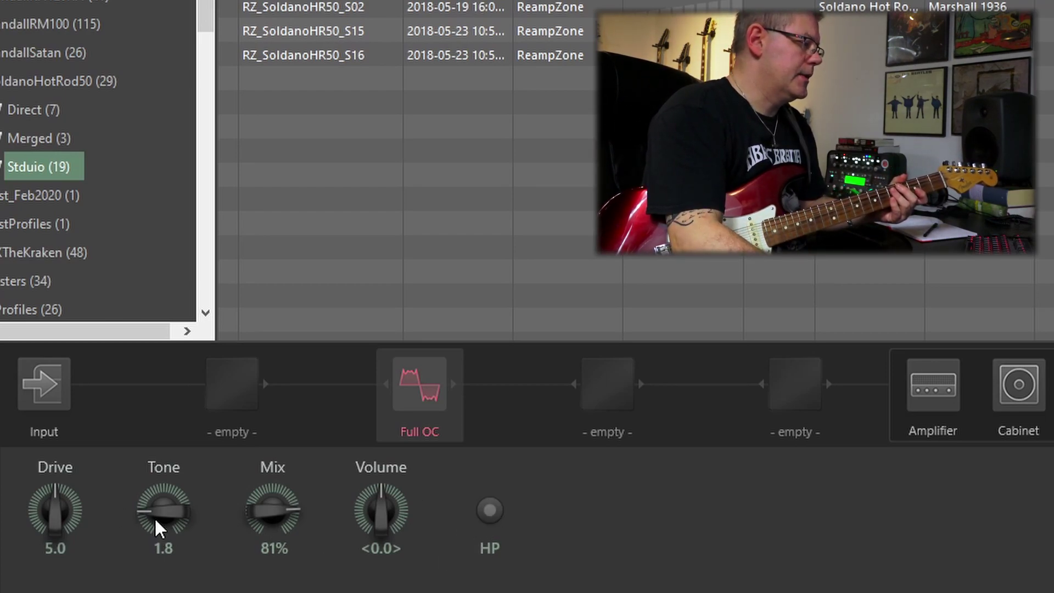
Raise the Full OC Tone, then settle it at 5.0 with Drive at 8.3.
left_click_drag(154, 516, 153, 447)
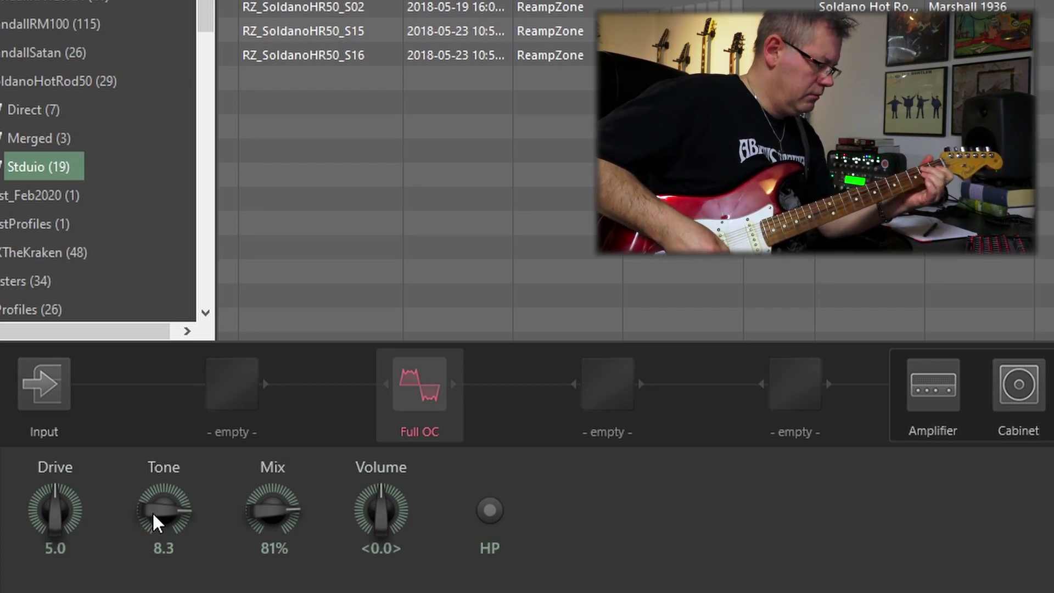
left_click_drag(153, 512, 47, 530)
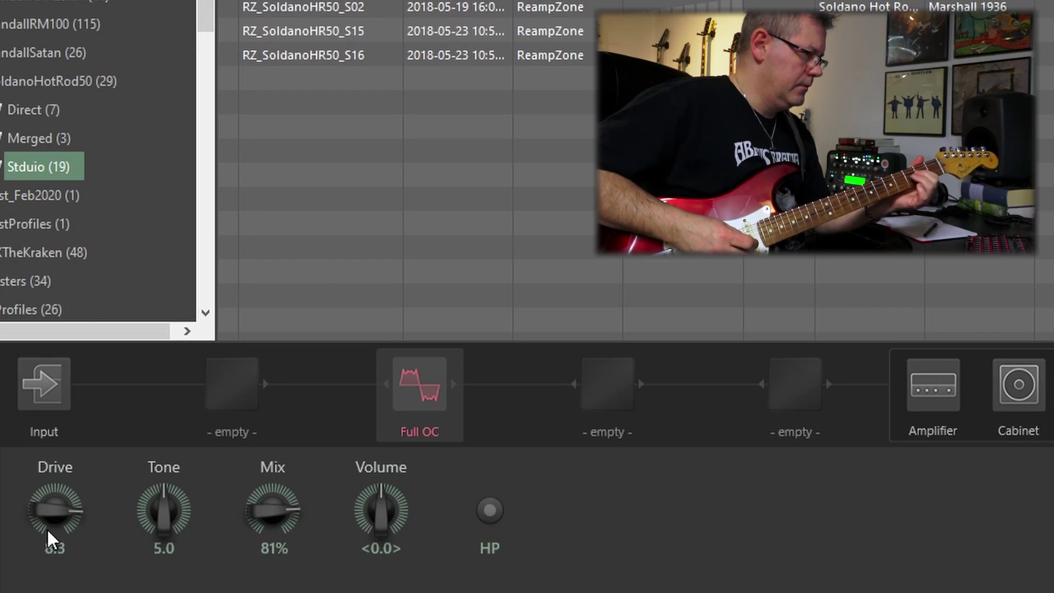
left_click(494, 505)
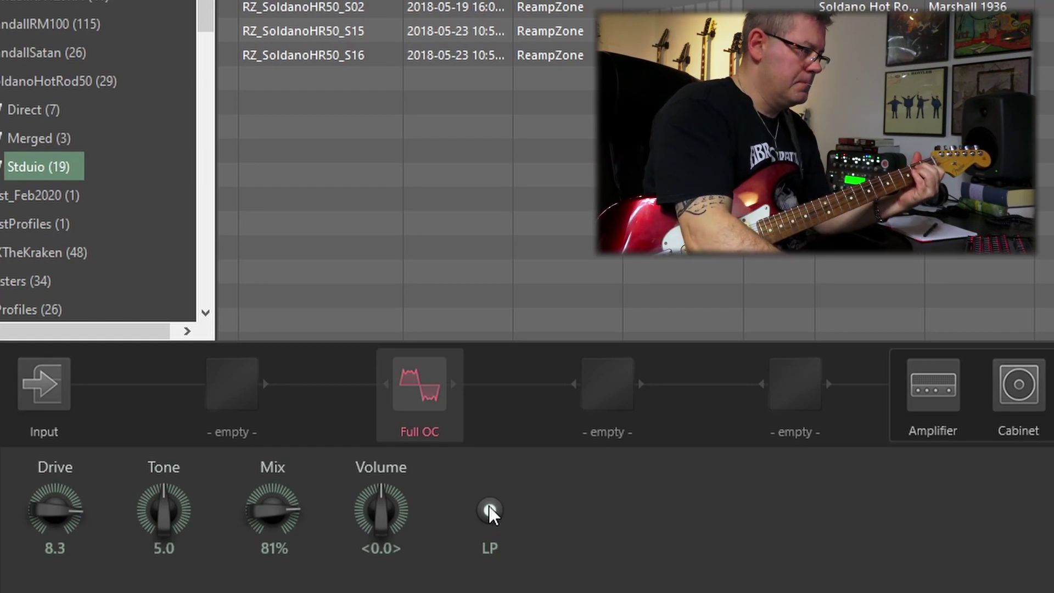
left_click(490, 514)
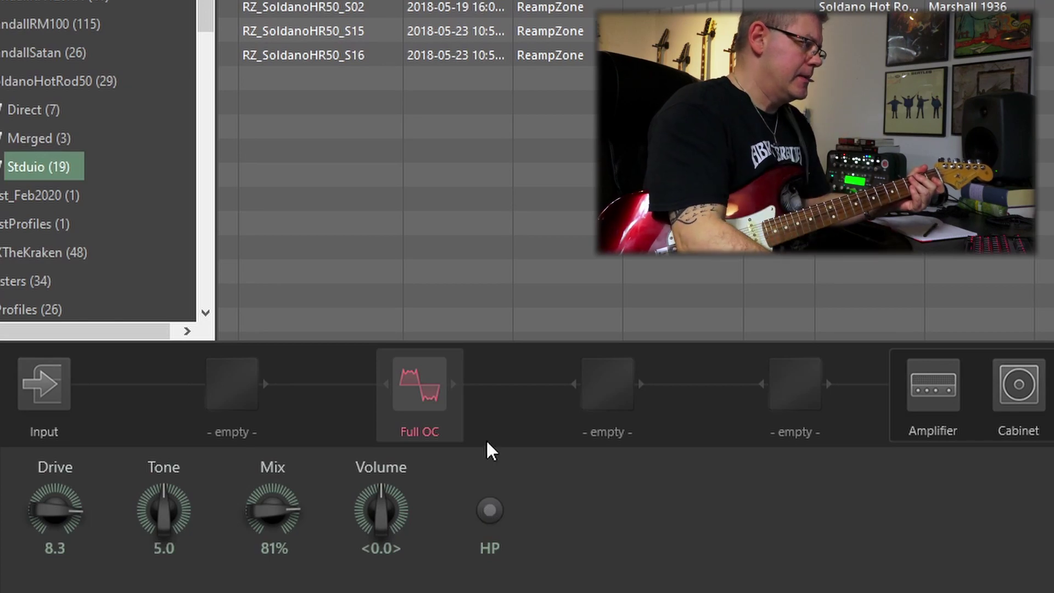
Scroll the Full OC Tone up to 8.3 and Drive to its 10.0 maximum.
scroll(160, 515, "up", 7)
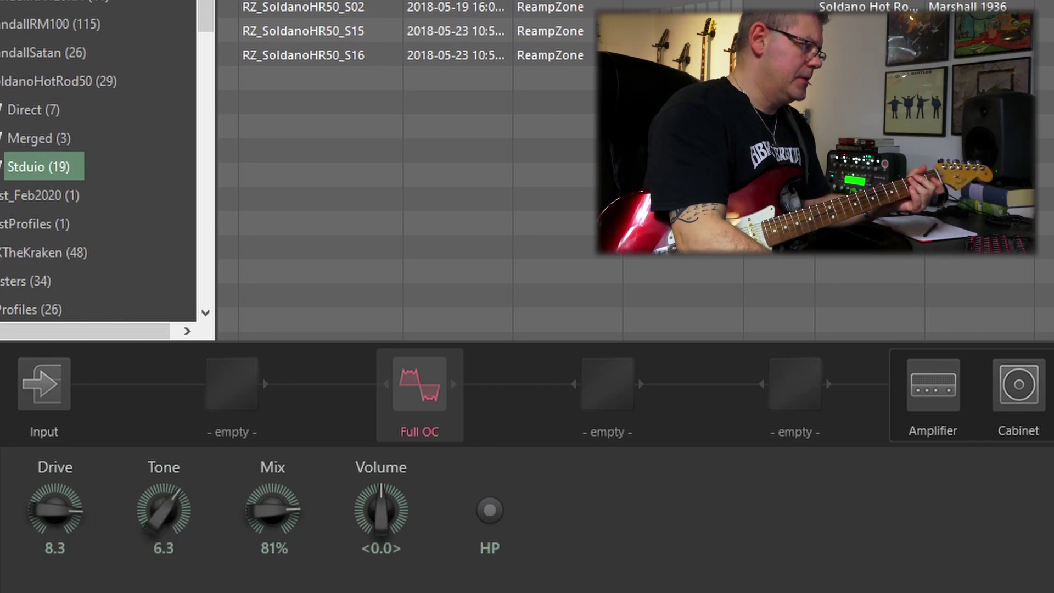
scroll(47, 520, "up", 9)
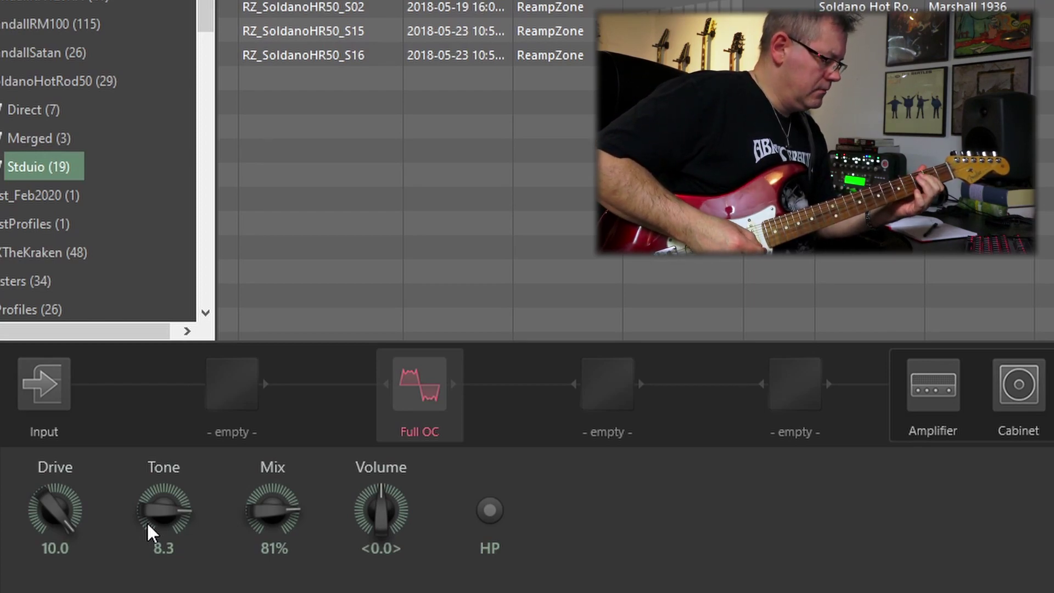
Toggle the Full OC filter from HP to LP, keeping Drive 10.0 and Tone 8.3.
left_click(490, 511)
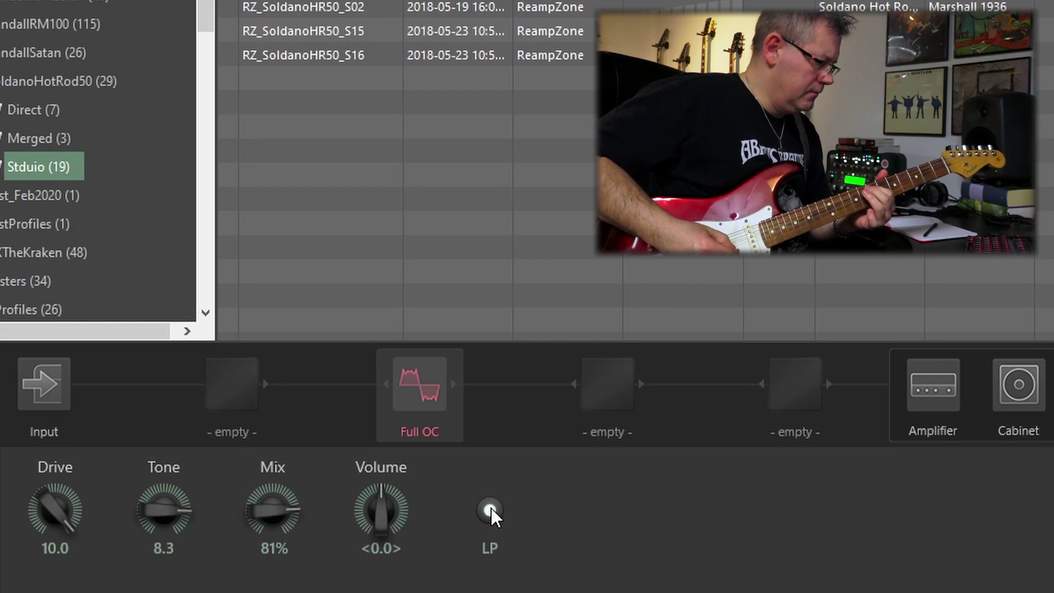
Switch the Full OC filter from LP back to HP.
left_click(492, 511)
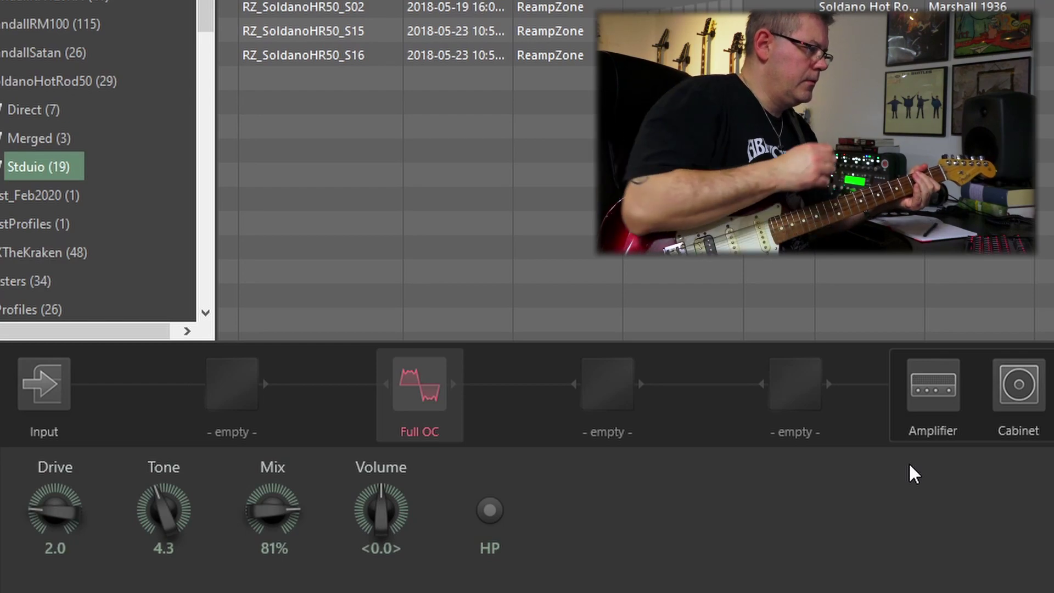
Toggle the Full OC filter to LP at Drive 2.0 and Tone 4.3.
left_click(493, 505)
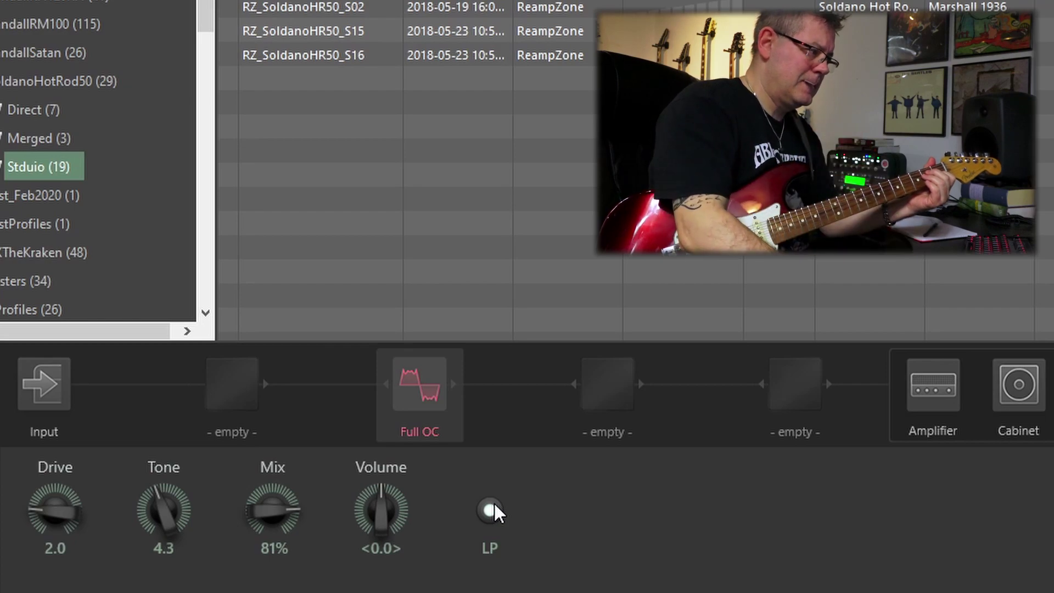
Turn the Full OC filter back to HP, keeping Drive 2.0 and Tone 4.3.
left_click(481, 512)
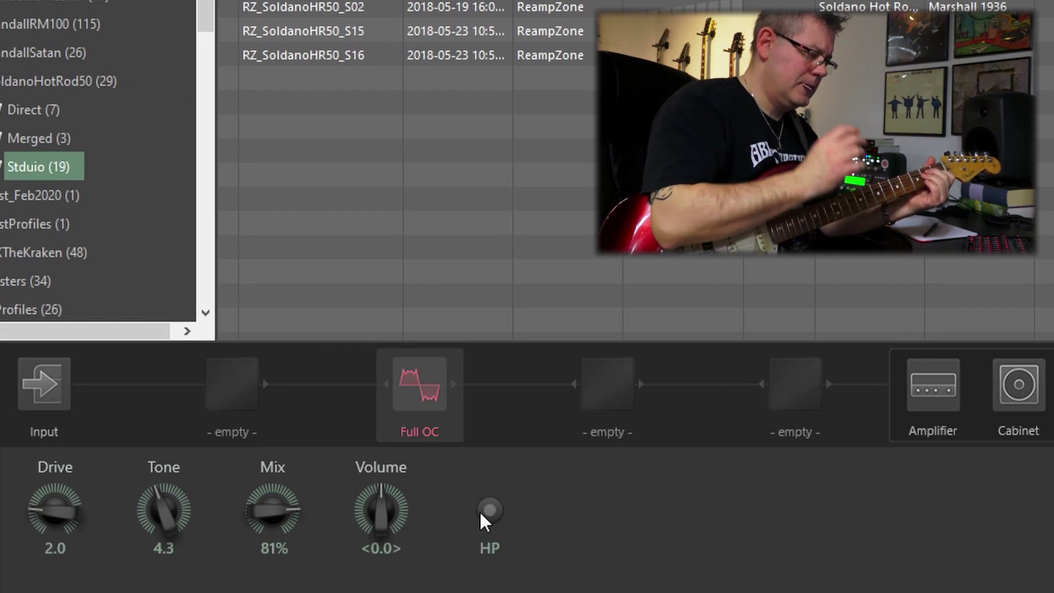